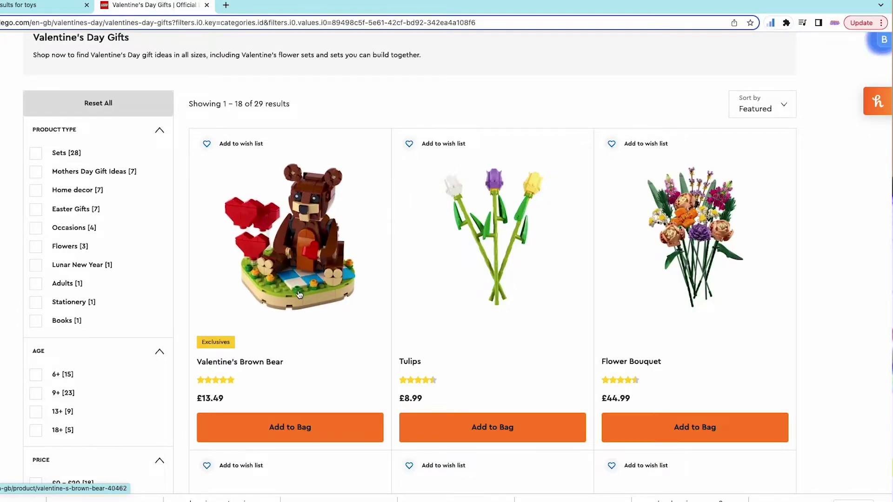
# Search Amazon UK via BuyBotPro for 'Valentine's Brown Bear' and browse the matches, including LEGO Set 40462
pyautogui.scroll(-1, 335, 222)
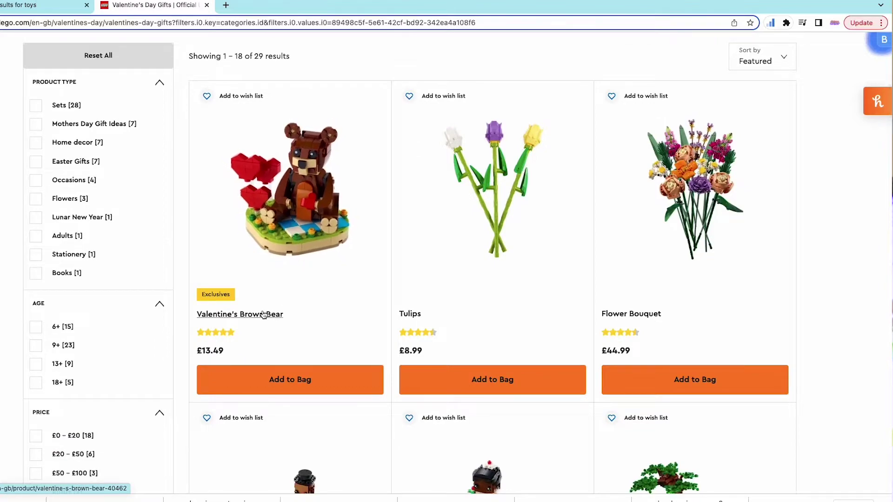
pyautogui.tripleClick(259, 315)
pyautogui.rightClick(258, 316)
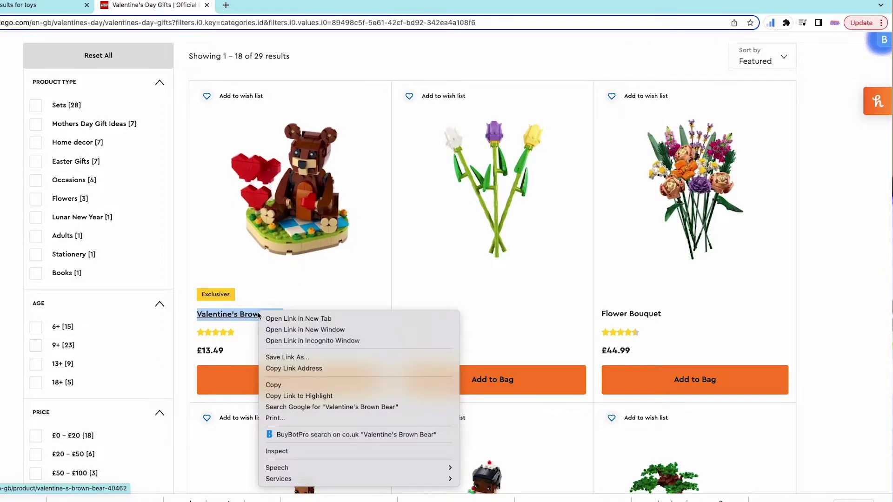
pyautogui.click(394, 435)
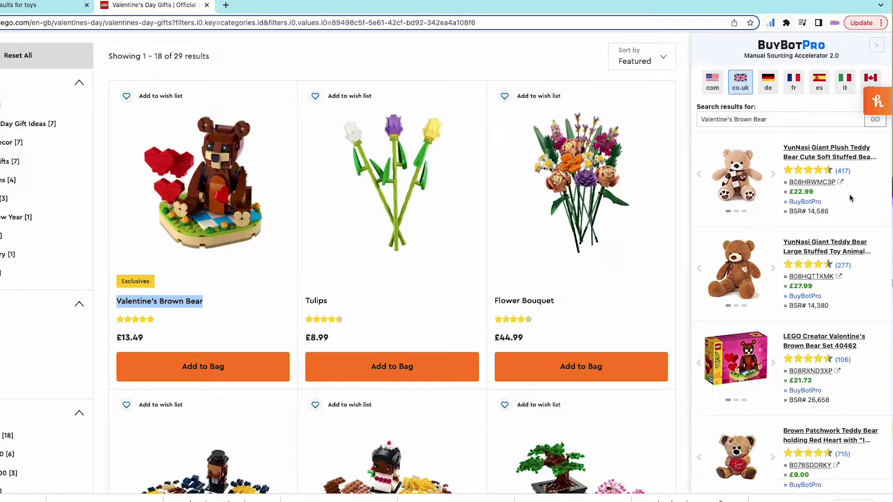
pyautogui.scroll(-3, 850, 198)
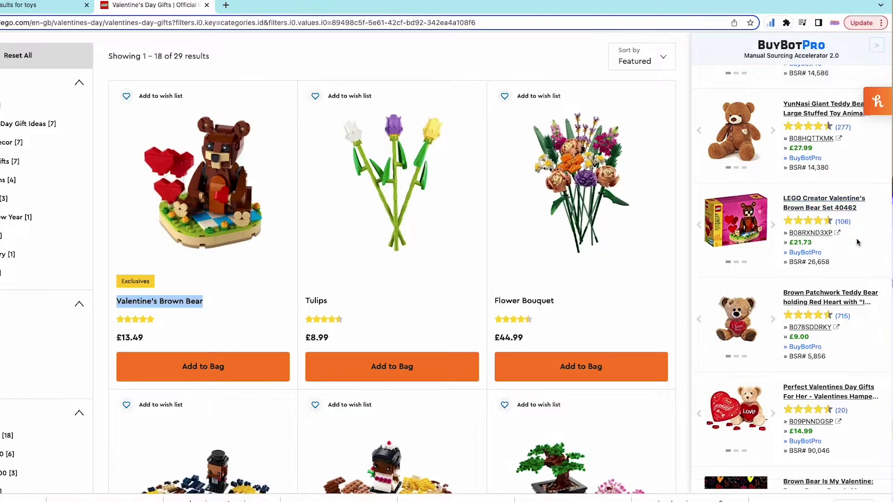
# Analyse LEGO Creator Set 40462 at a 13.49 buy price: sellable, 10.31% margin, £19.09 break-even
pyautogui.click(813, 253)
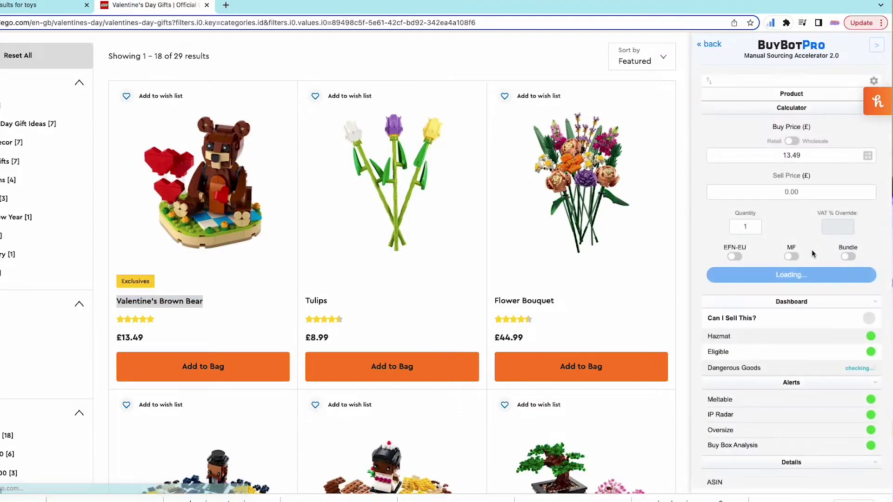
pyautogui.doubleClick(812, 156)
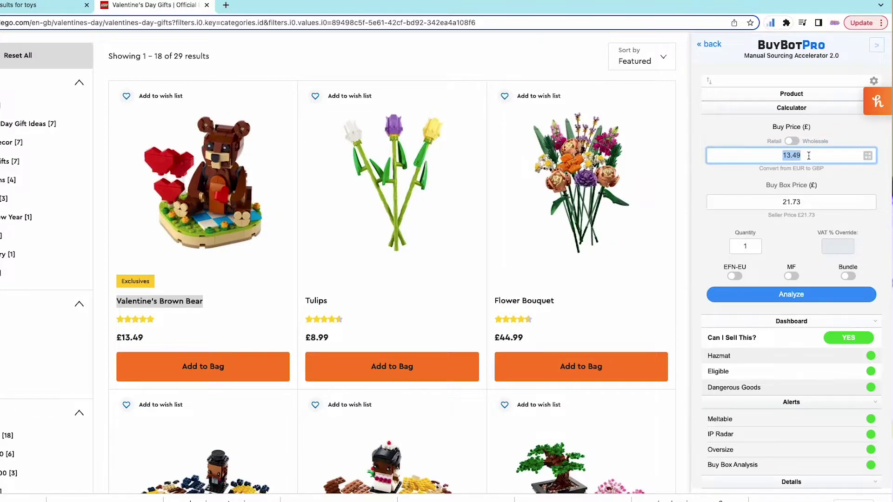
pyautogui.click(809, 155)
pyautogui.click(804, 295)
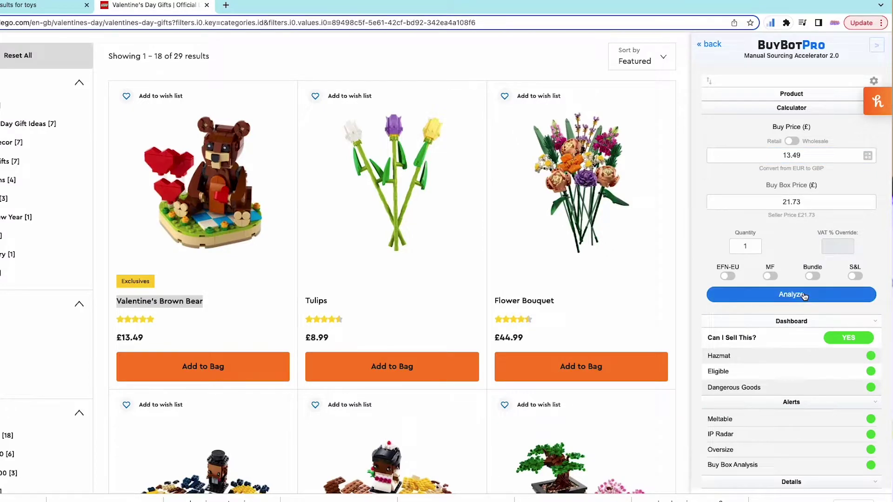
pyautogui.scroll(-3, 805, 293)
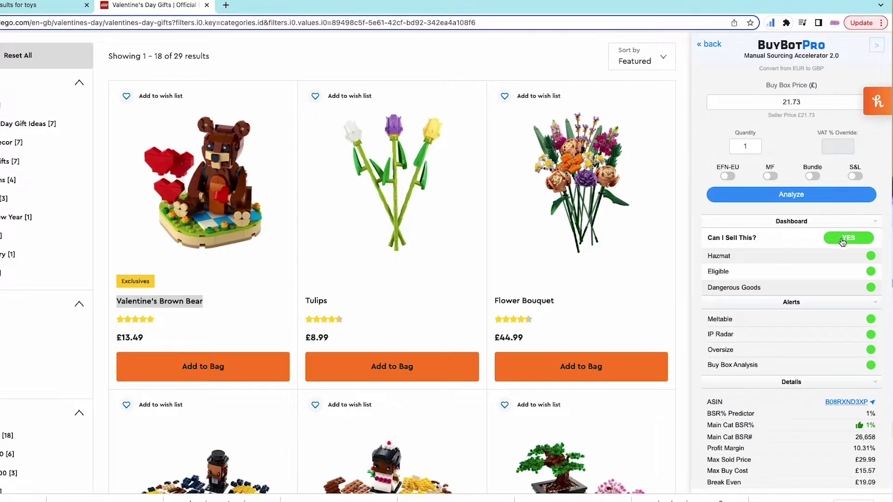
pyautogui.moveTo(829, 290)
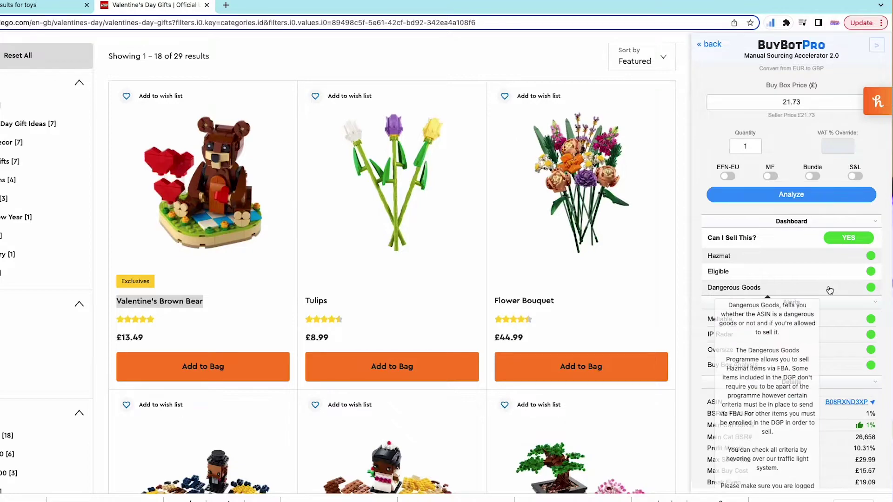
pyautogui.scroll(-3, 829, 290)
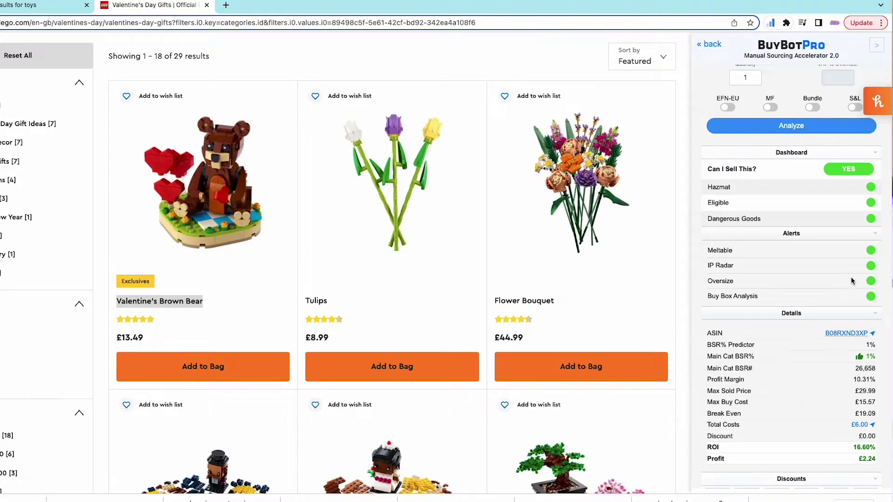
pyautogui.moveTo(871, 299)
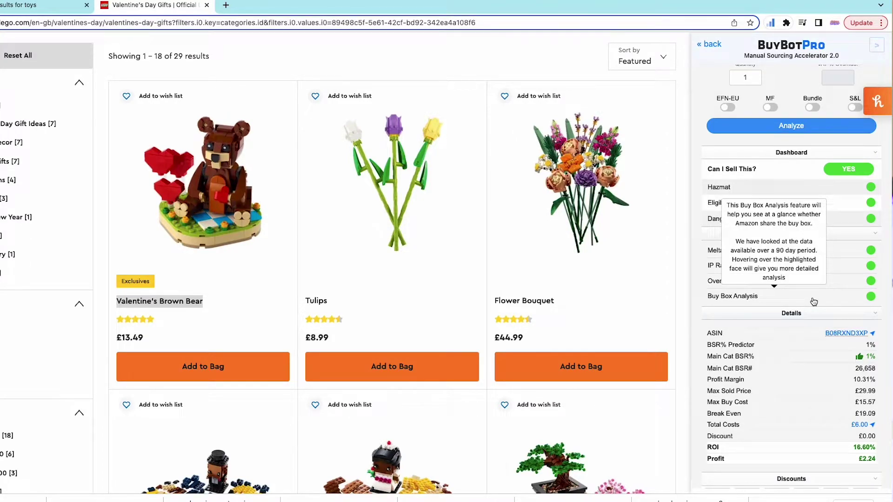
pyautogui.scroll(-3, 813, 302)
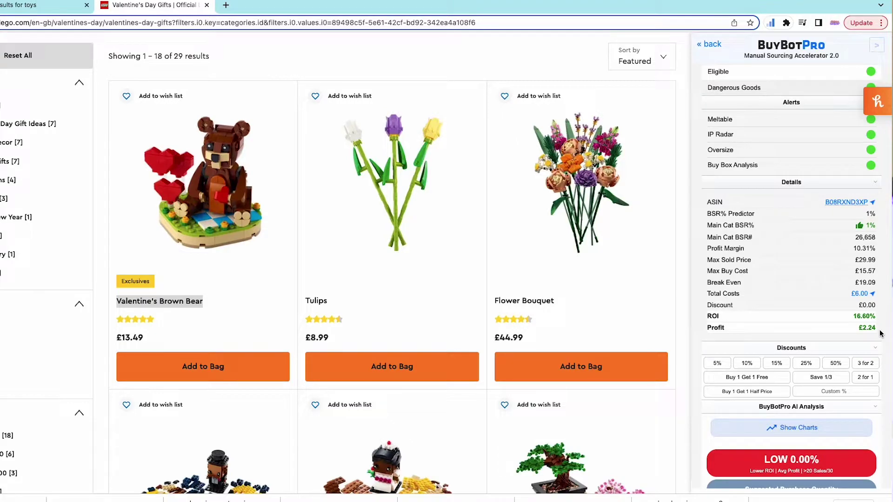
pyautogui.scroll(-7, 816, 330)
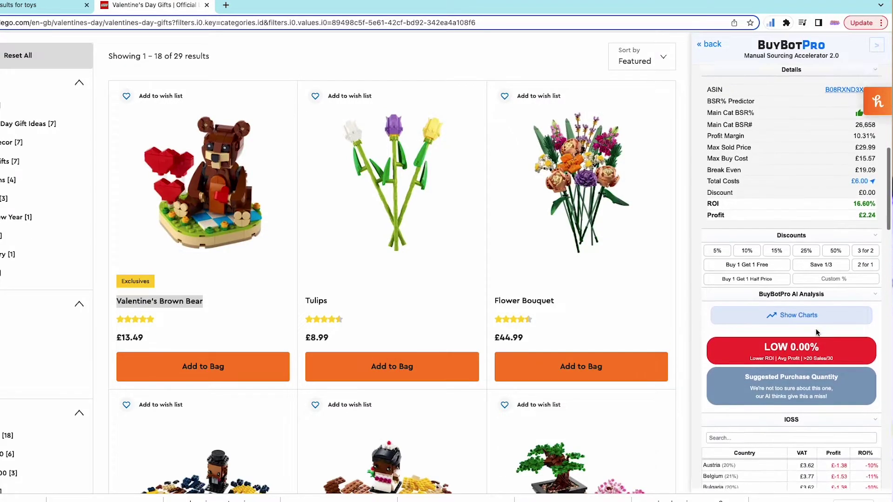
pyautogui.scroll(-3, 816, 331)
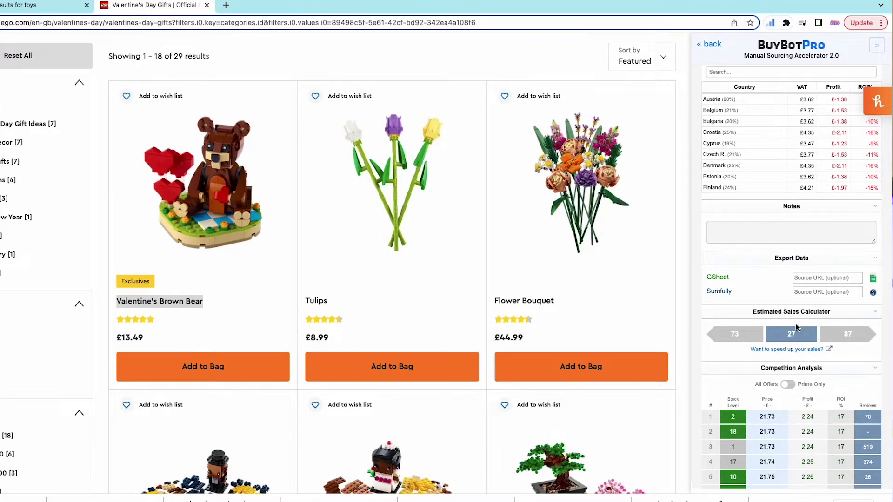
pyautogui.moveTo(797, 340)
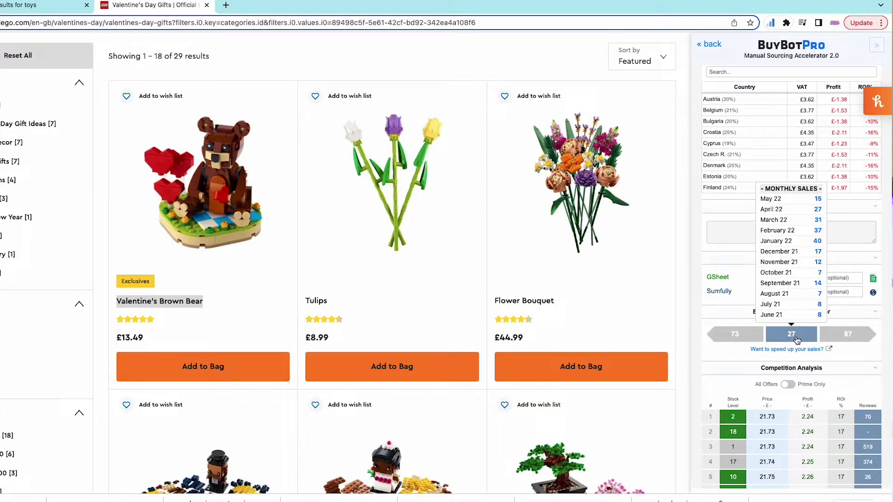
pyautogui.scroll(-4, 797, 340)
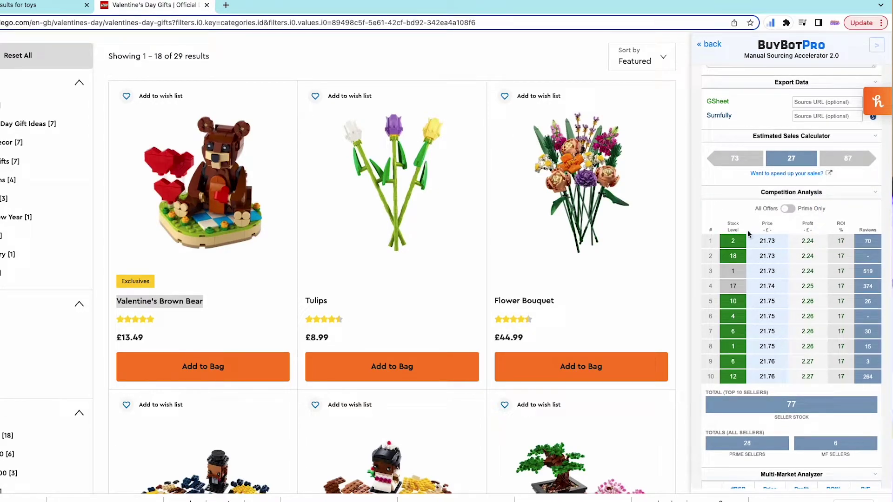
pyautogui.moveTo(727, 362)
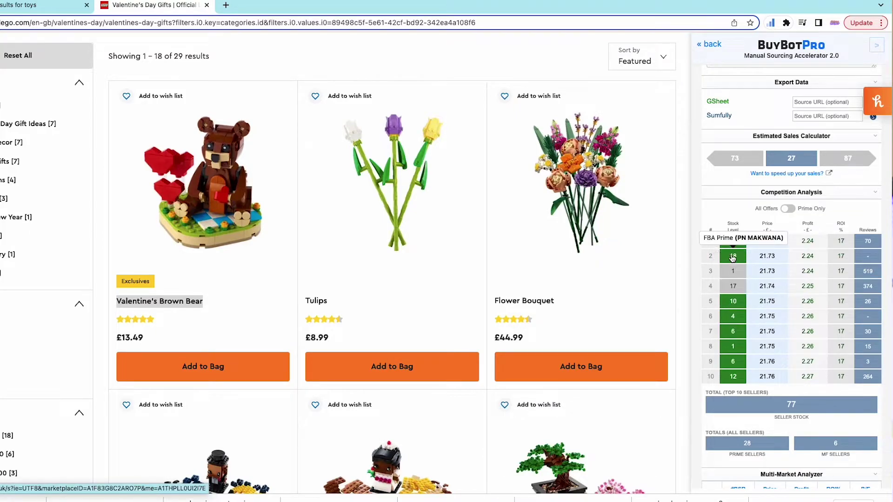
pyautogui.moveTo(732, 250)
pyautogui.scroll(5, 809, 354)
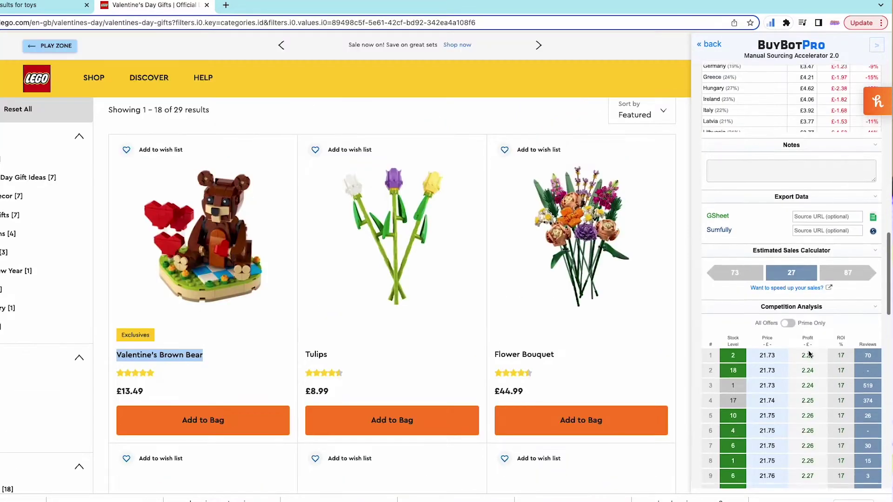
pyautogui.scroll(5, 809, 354)
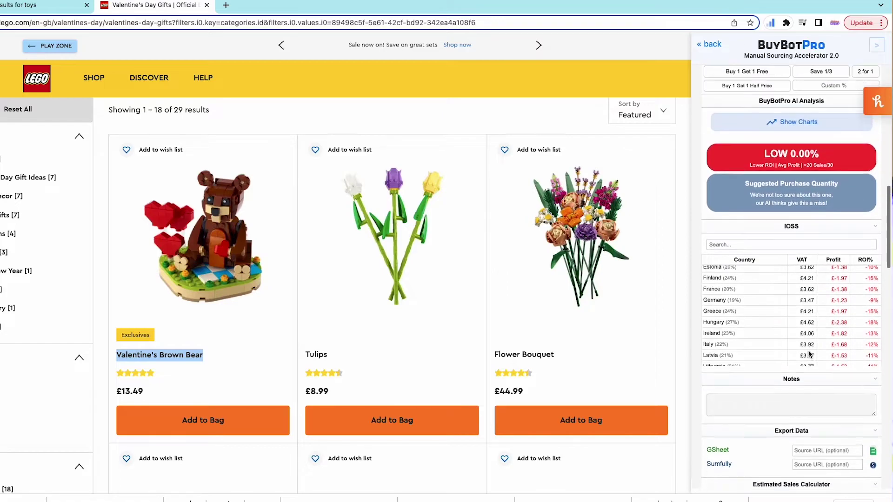
pyautogui.scroll(2, 809, 354)
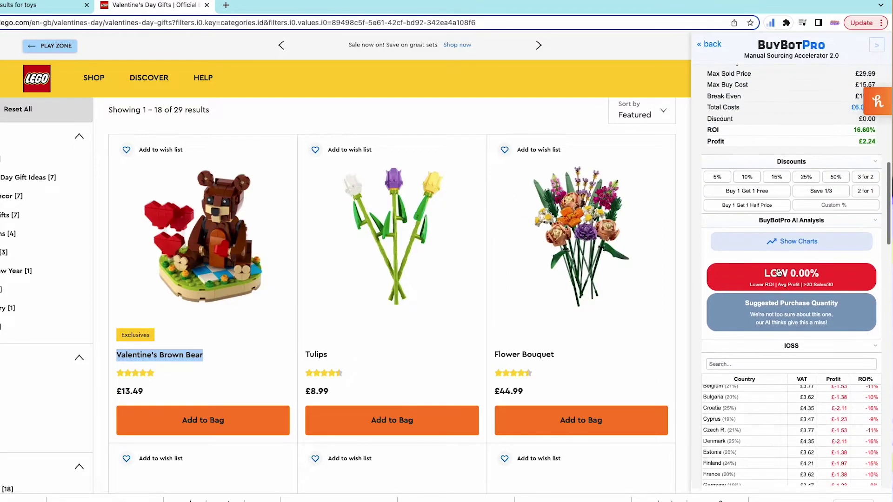
# Add FBM, lowest-new price and sales heatmap to the bear set's charts, then close the charts
pyautogui.click(770, 244)
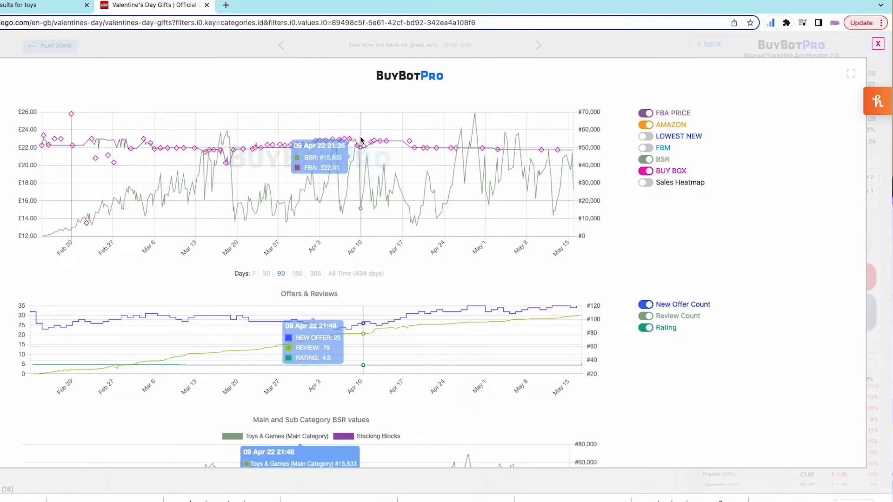
pyautogui.click(648, 148)
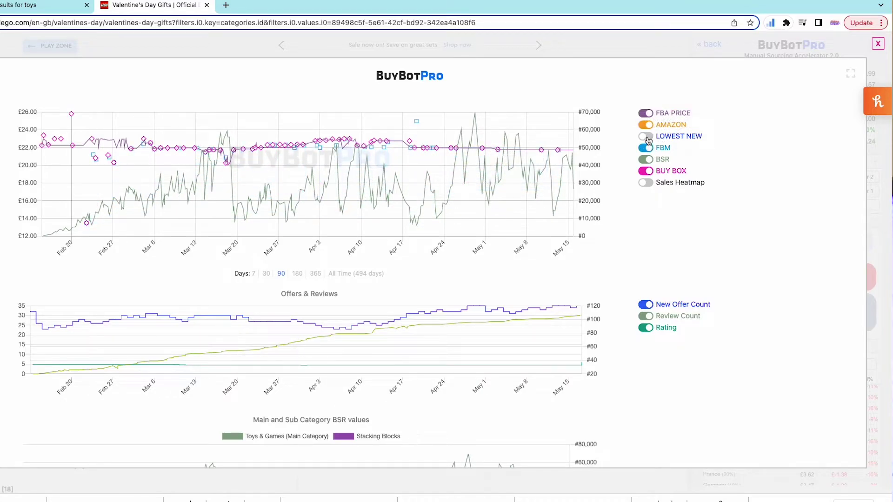
pyautogui.click(646, 137)
pyautogui.click(650, 186)
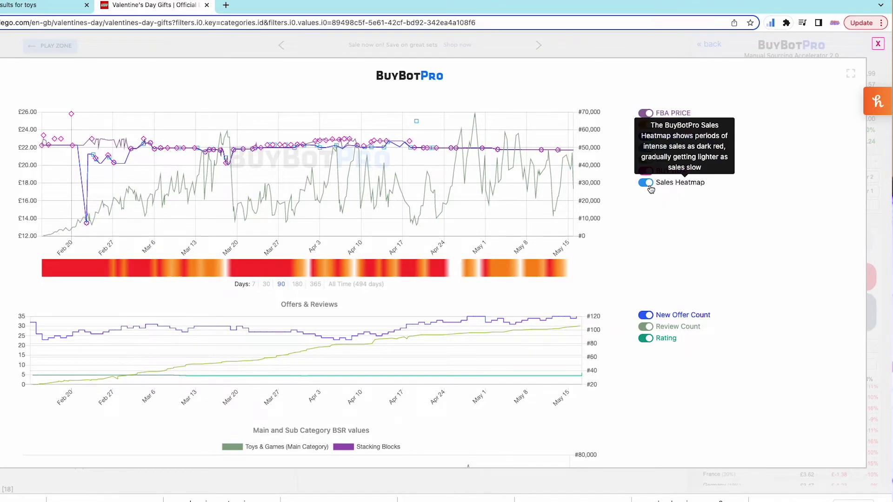
pyautogui.press('Escape')
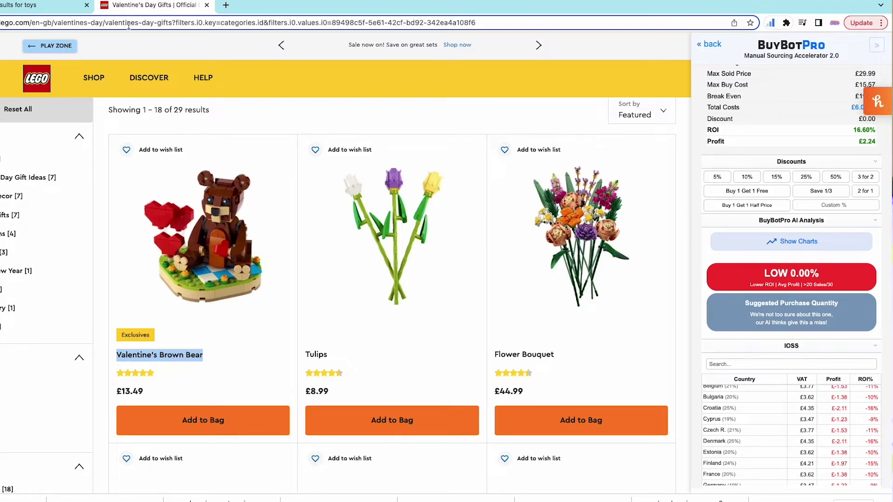
# From the Argos results, run a BuyBotPro co.uk search for the Lamaze Jacques The Peacock Activity Toy
pyautogui.click(45, 7)
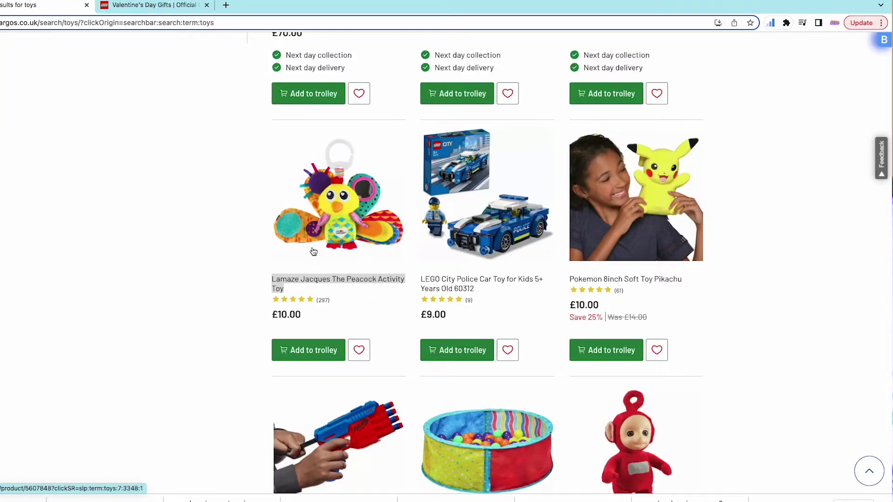
pyautogui.rightClick(302, 281)
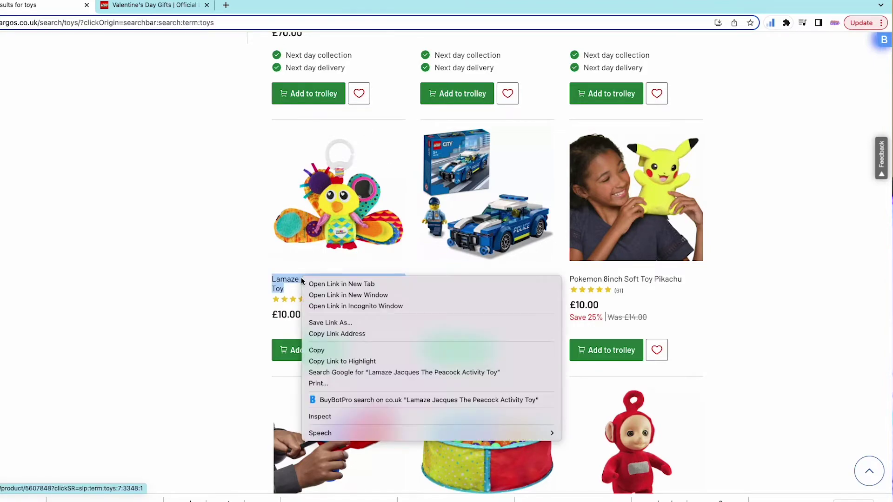
pyautogui.click(382, 399)
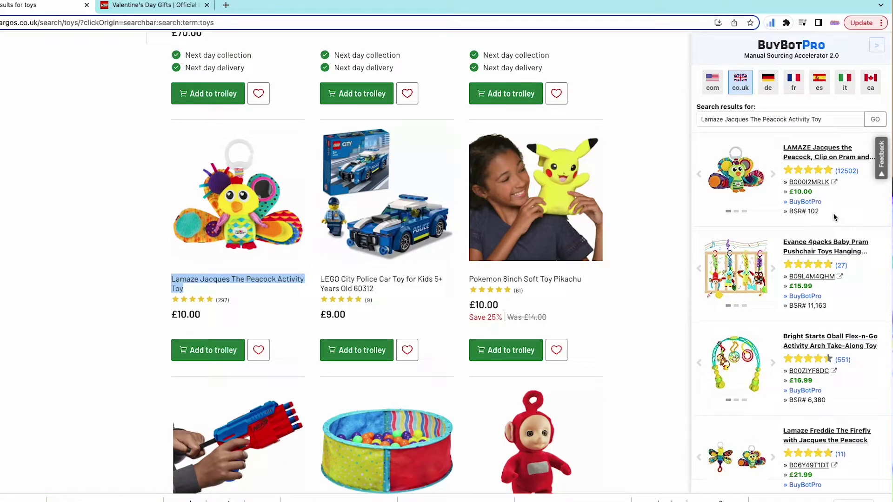
# Analyse the first peacock listing at a £2.00 buy price against £10.00, and auto-ungate it to YES
pyautogui.click(810, 204)
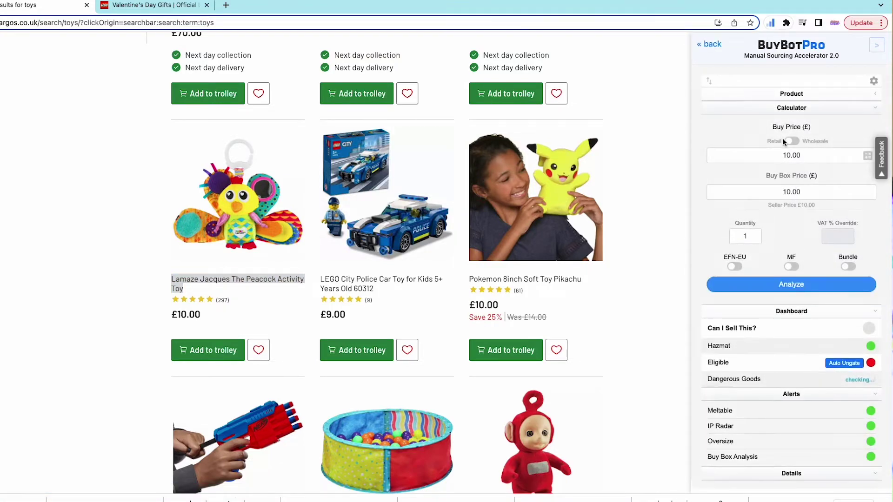
pyautogui.moveTo(785, 158); pyautogui.dragTo(818, 157)
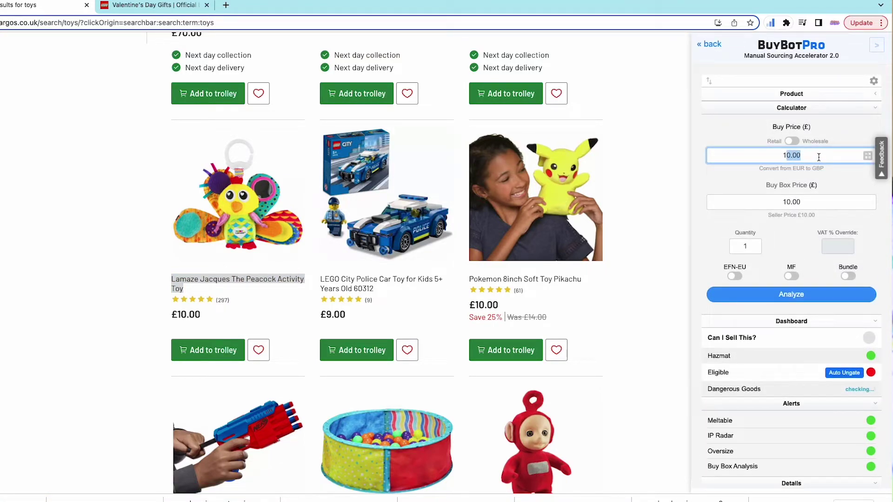
pyautogui.write('0.')
pyautogui.hotkey('ctrl', 'a')
pyautogui.write('2.00')
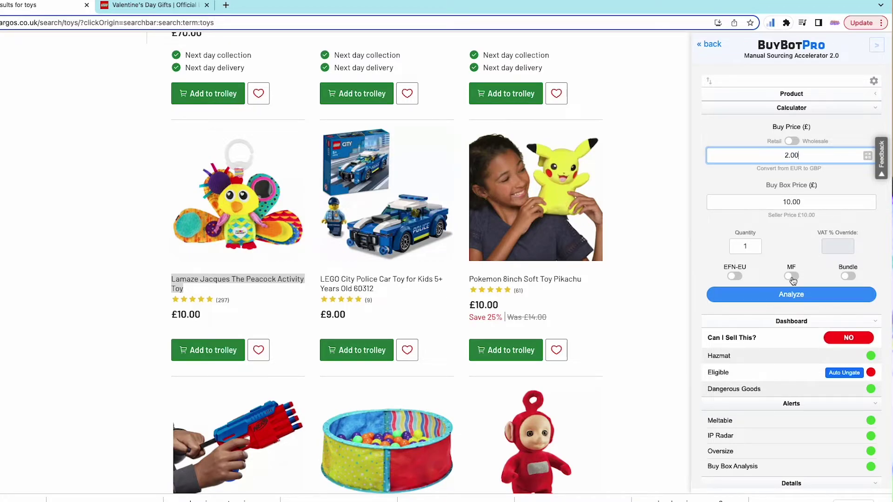
pyautogui.click(791, 294)
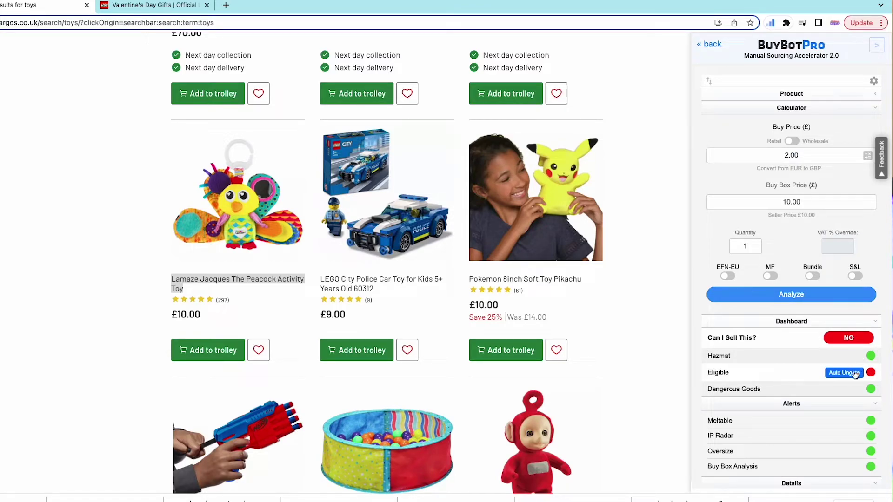
pyautogui.moveTo(849, 377)
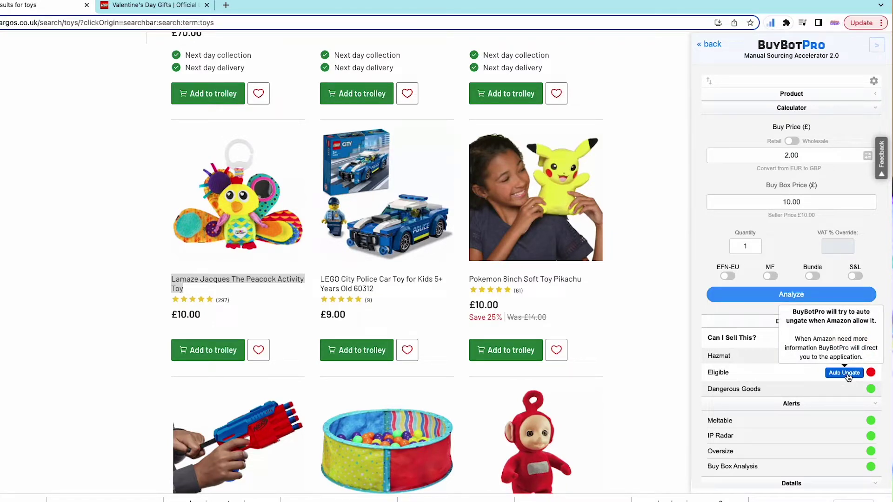
pyautogui.click(848, 374)
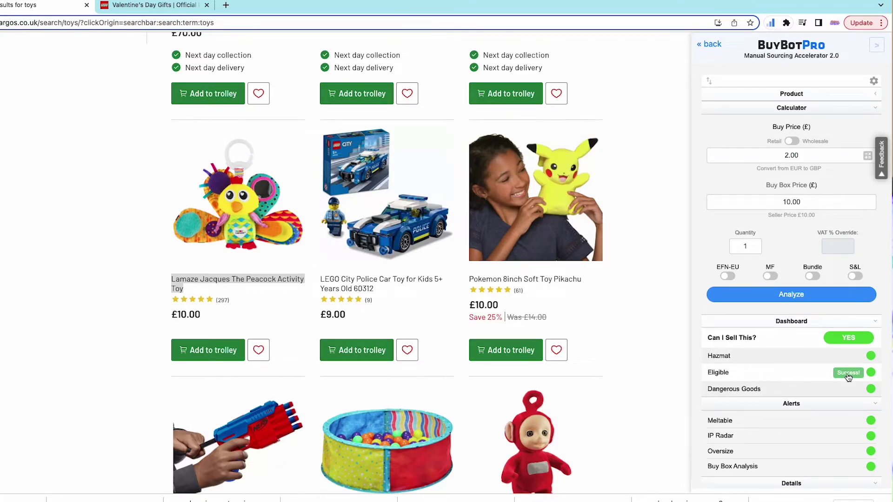
# Review the peacock's Details, IOSS and Competition Analysis figures, then open its 90-day price and sales charts
pyautogui.scroll(-3, 849, 377)
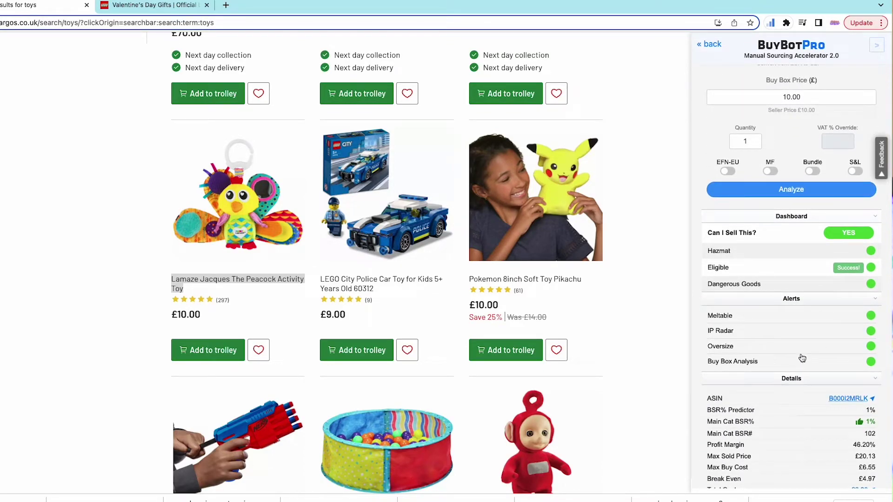
pyautogui.scroll(-2, 797, 367)
pyautogui.scroll(-1, 795, 392)
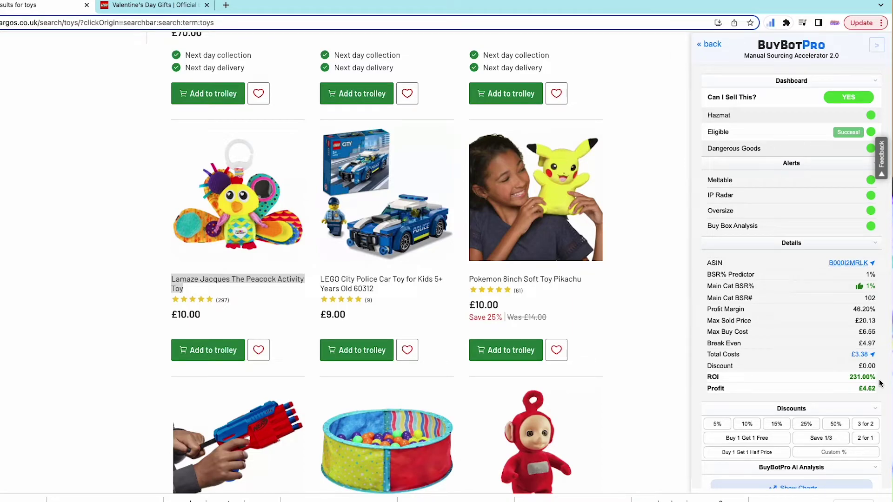
pyautogui.scroll(-8, 878, 382)
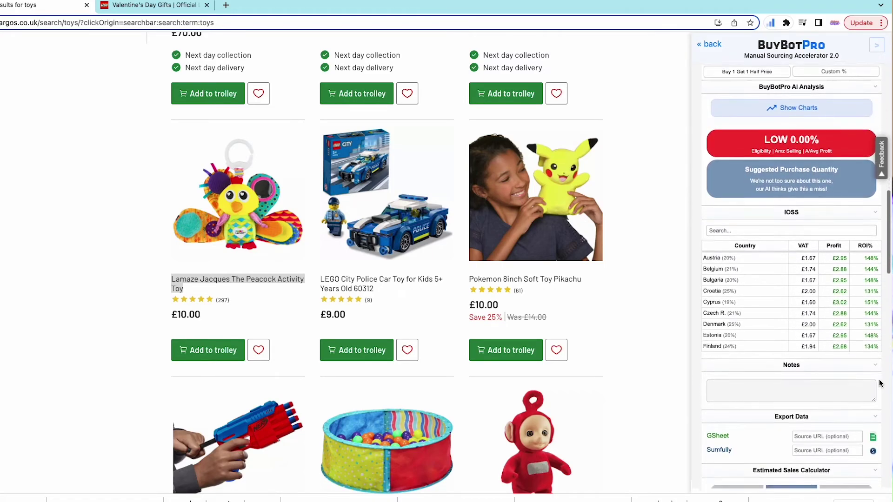
pyautogui.scroll(-7, 878, 382)
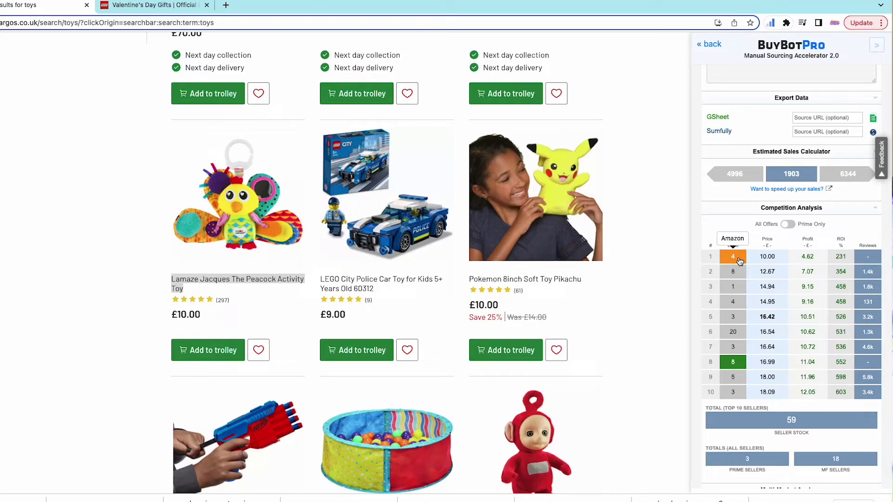
pyautogui.scroll(5, 739, 261)
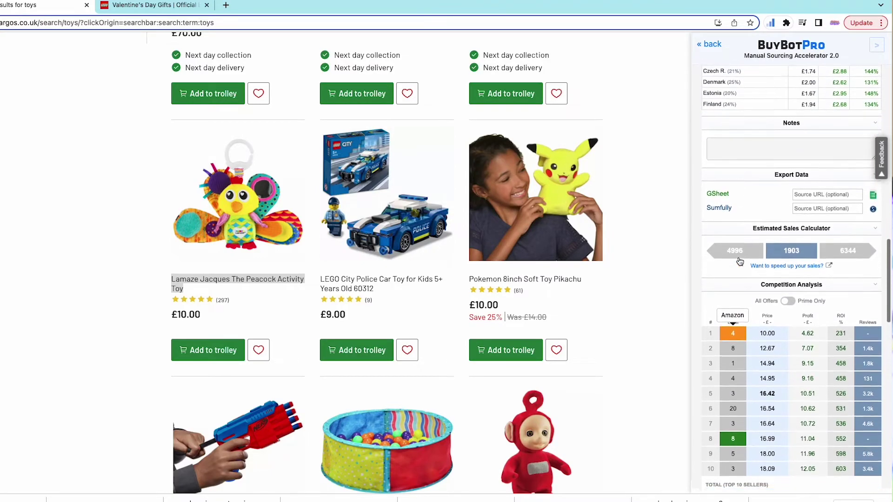
pyautogui.scroll(3, 739, 261)
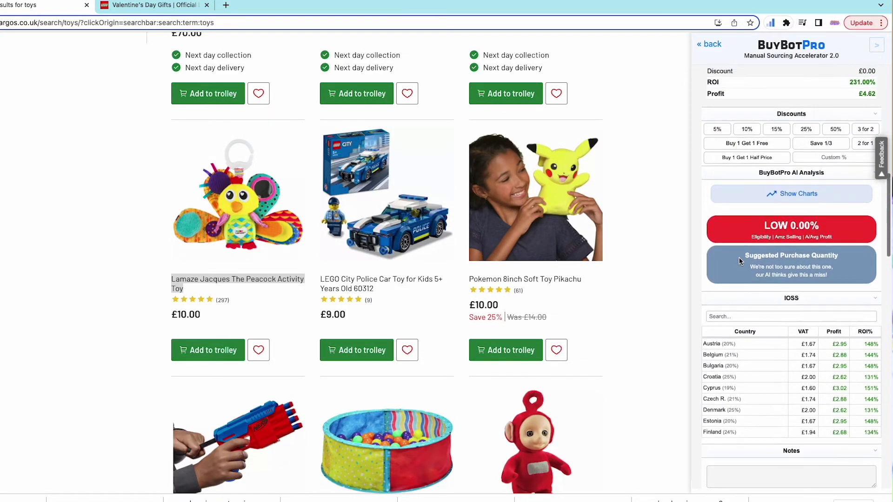
pyautogui.click(787, 198)
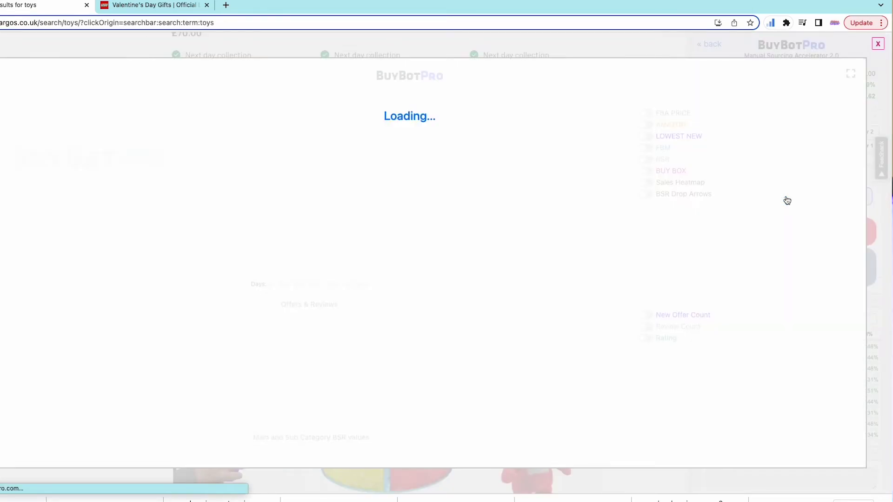
pyautogui.moveTo(235, 241)
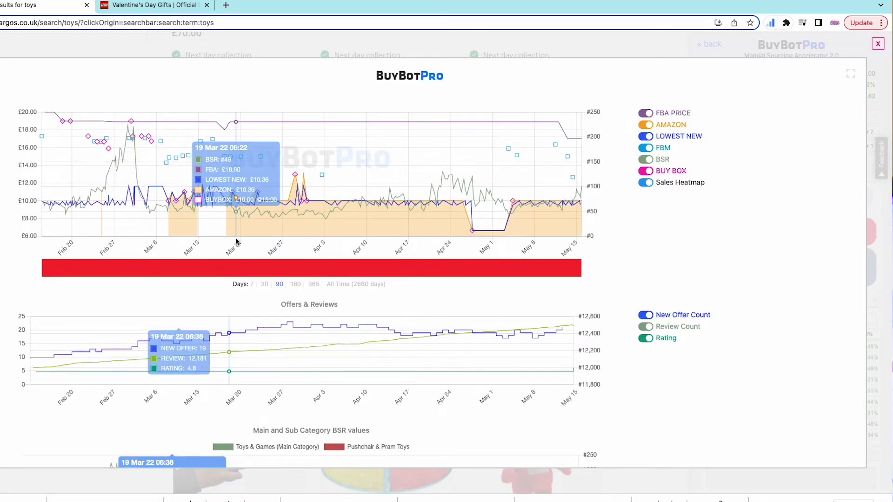